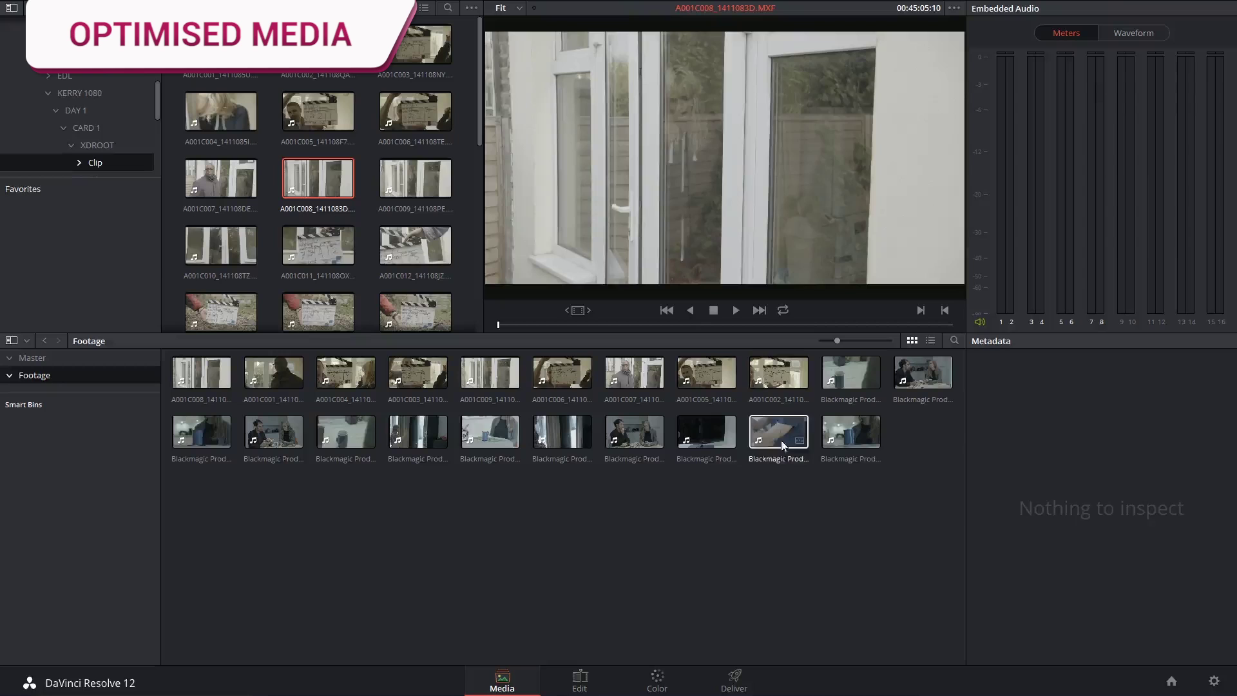
Compare the A001C002 clip (1920 x 1080 XAVC) with the Blackmagic mug clip (4000 x 2160 DNG) in Metadata
{"action": "left_click", "coordinate": [776, 373]}
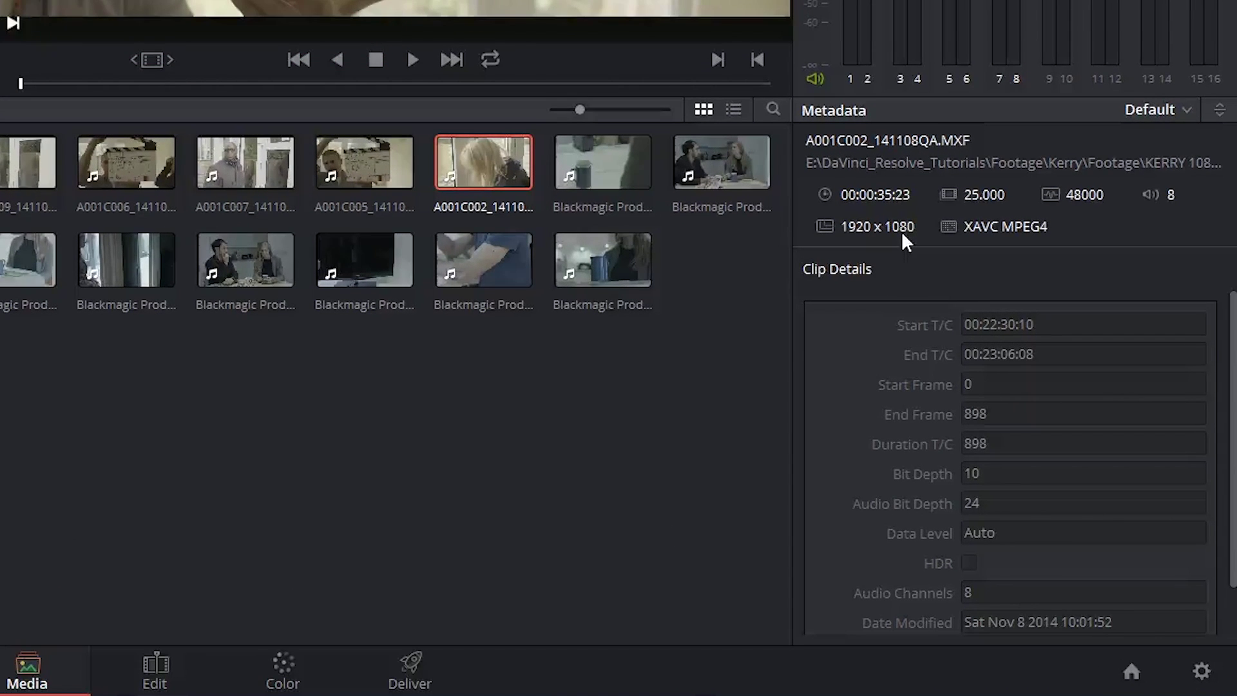
{"action": "left_click", "coordinate": [612, 162]}
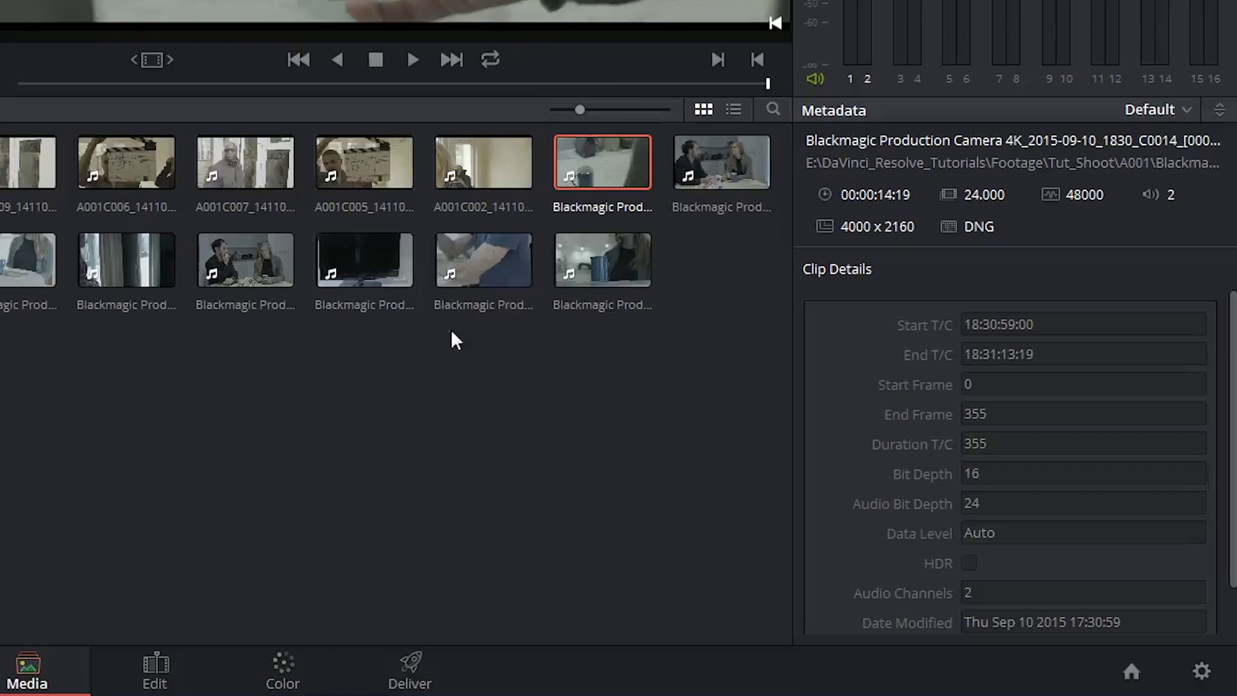
Generate optimized media for the 4K mug clip, then for the selected row of Blackmagic 4K clips
{"action": "right_click", "coordinate": [605, 152]}
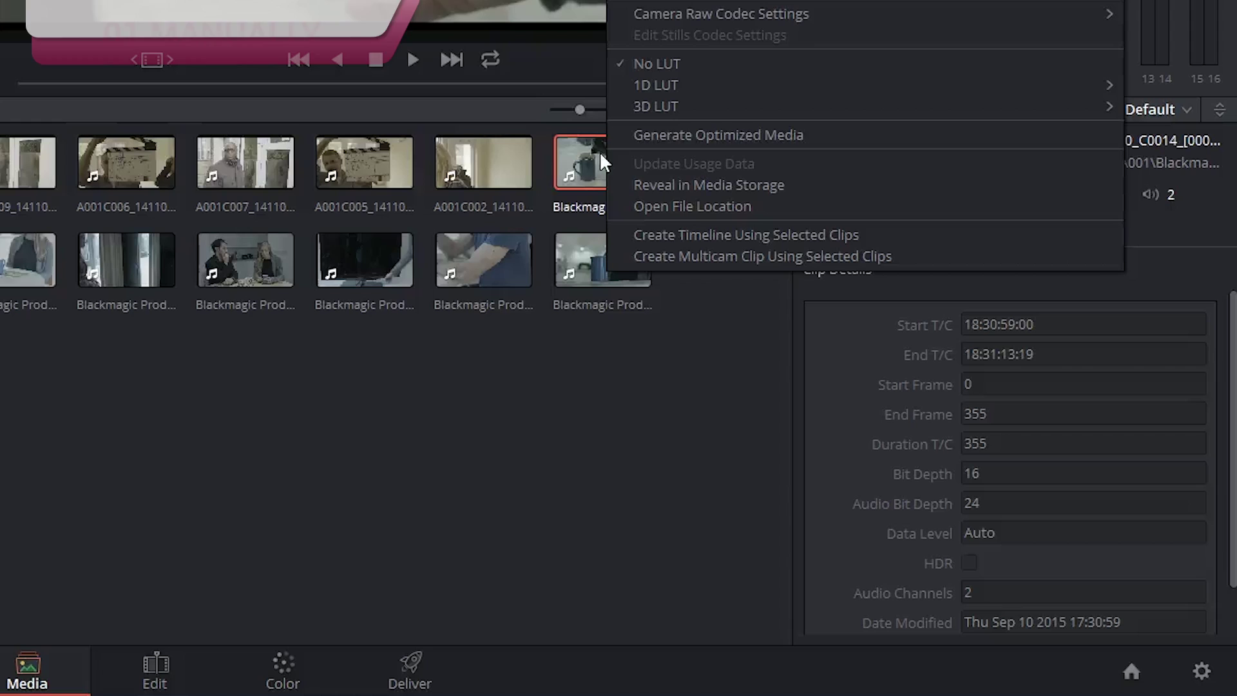
{"action": "left_click", "coordinate": [661, 134]}
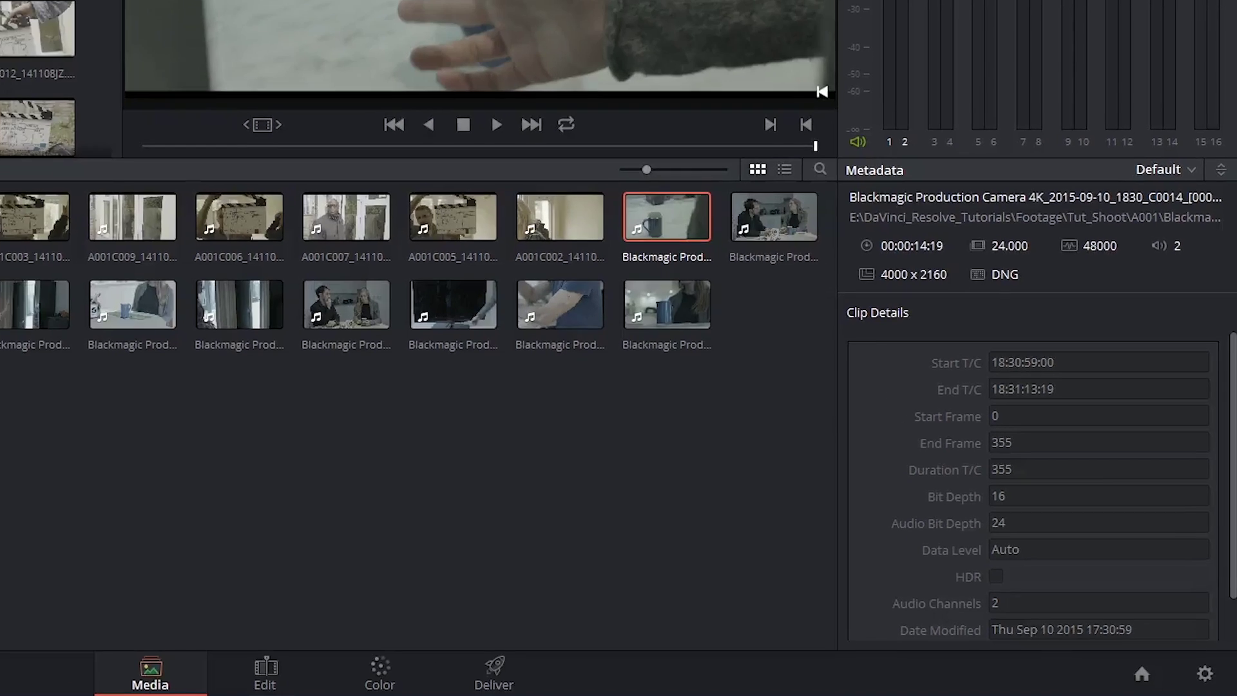
{"action": "left_click_drag", "start_coordinate": [191, 498], "coordinate": [905, 429]}
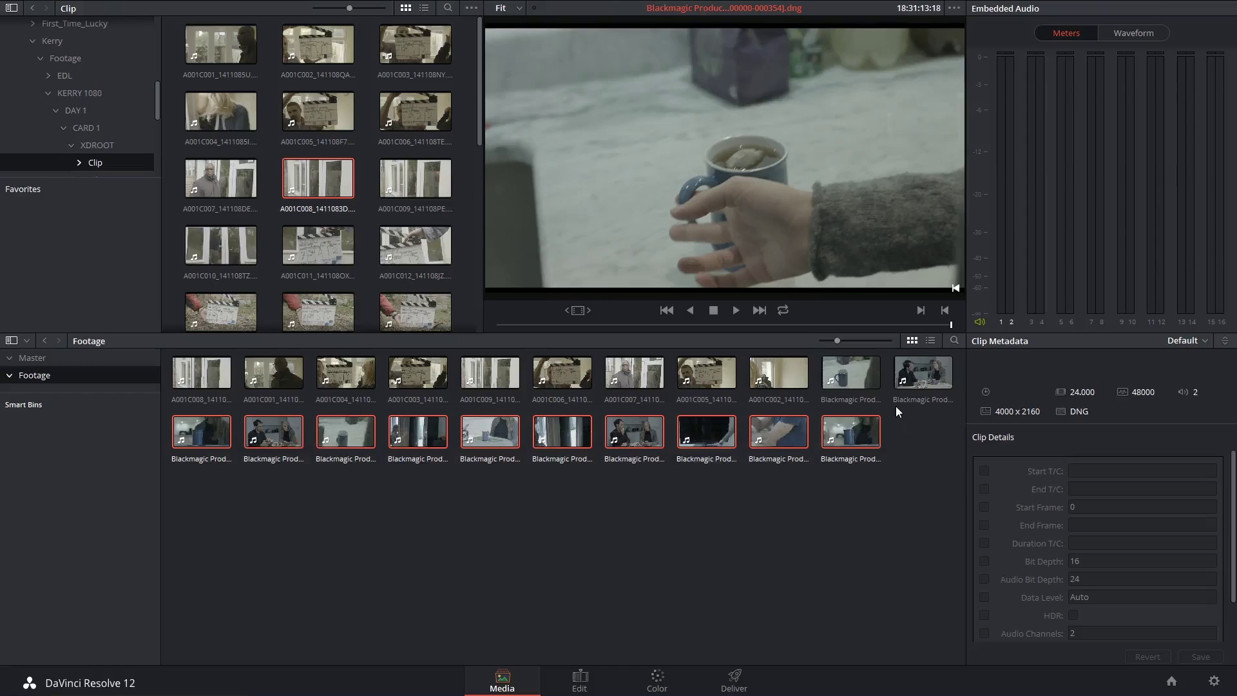
{"action": "right_click", "coordinate": [849, 369]}
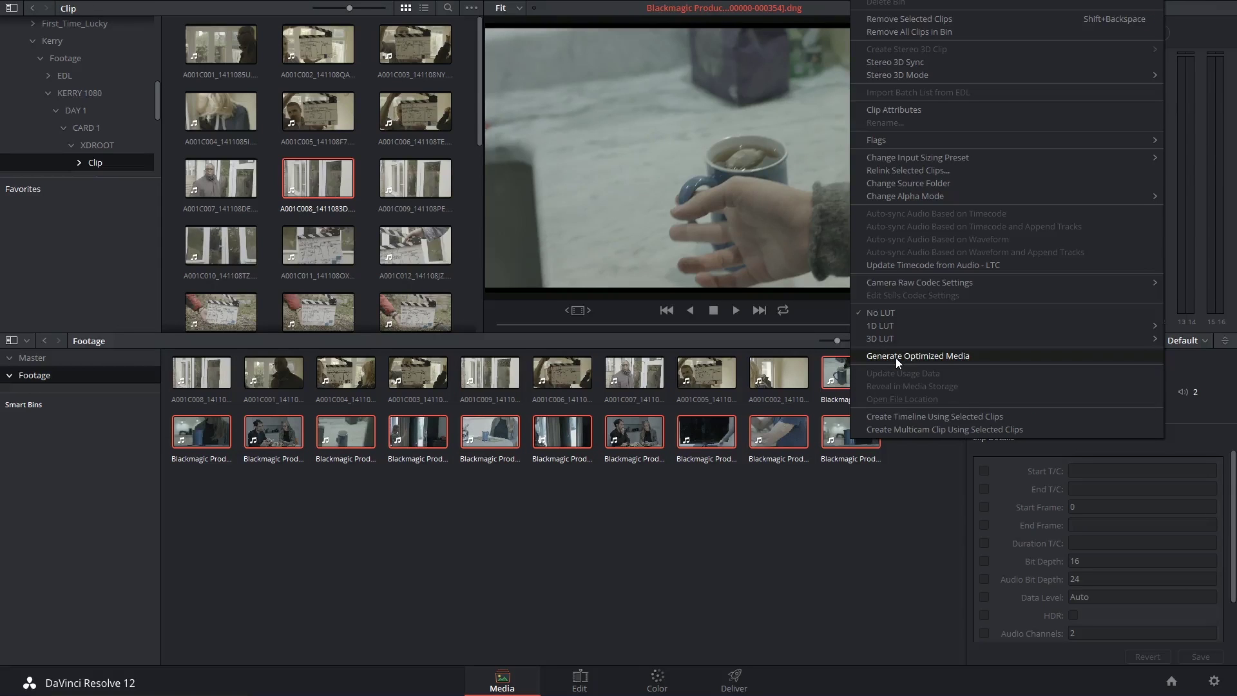
{"action": "left_click", "coordinate": [736, 511]}
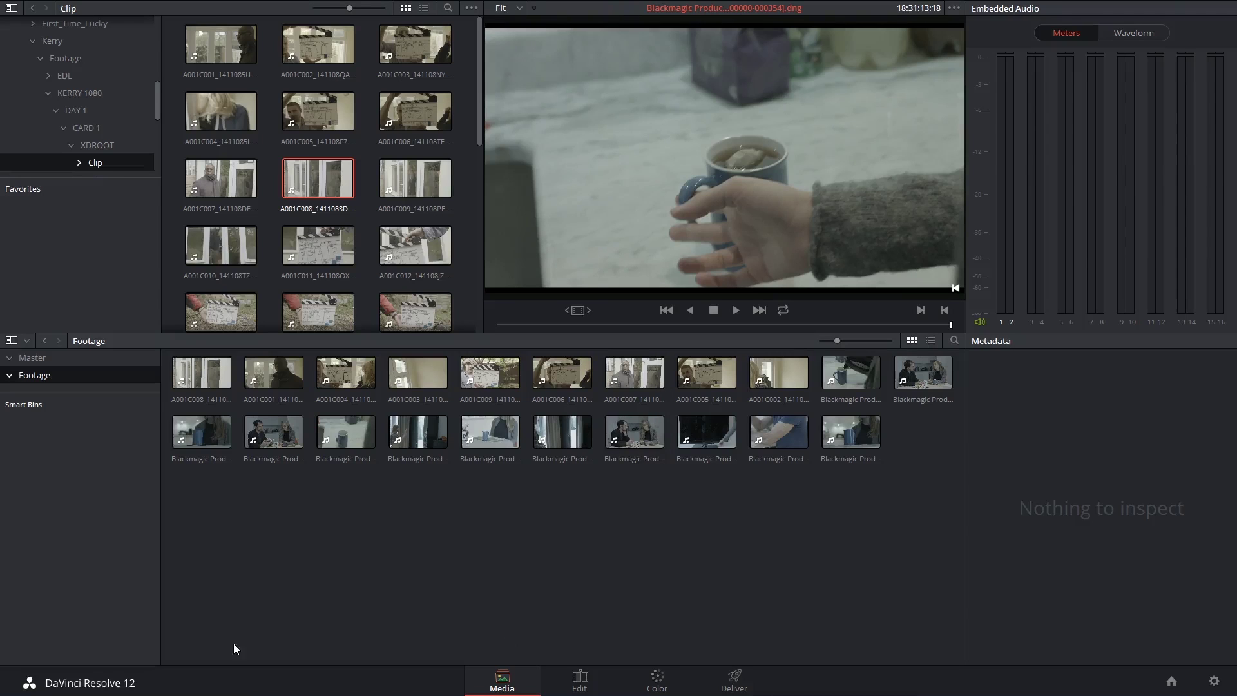
Set up a new smart bin named '4K Footage' with the rule Resolution is 4000
{"action": "right_click", "coordinate": [34, 428]}
{"action": "left_click", "coordinate": [67, 450]}
{"action": "type", "text": "4K Footage"}
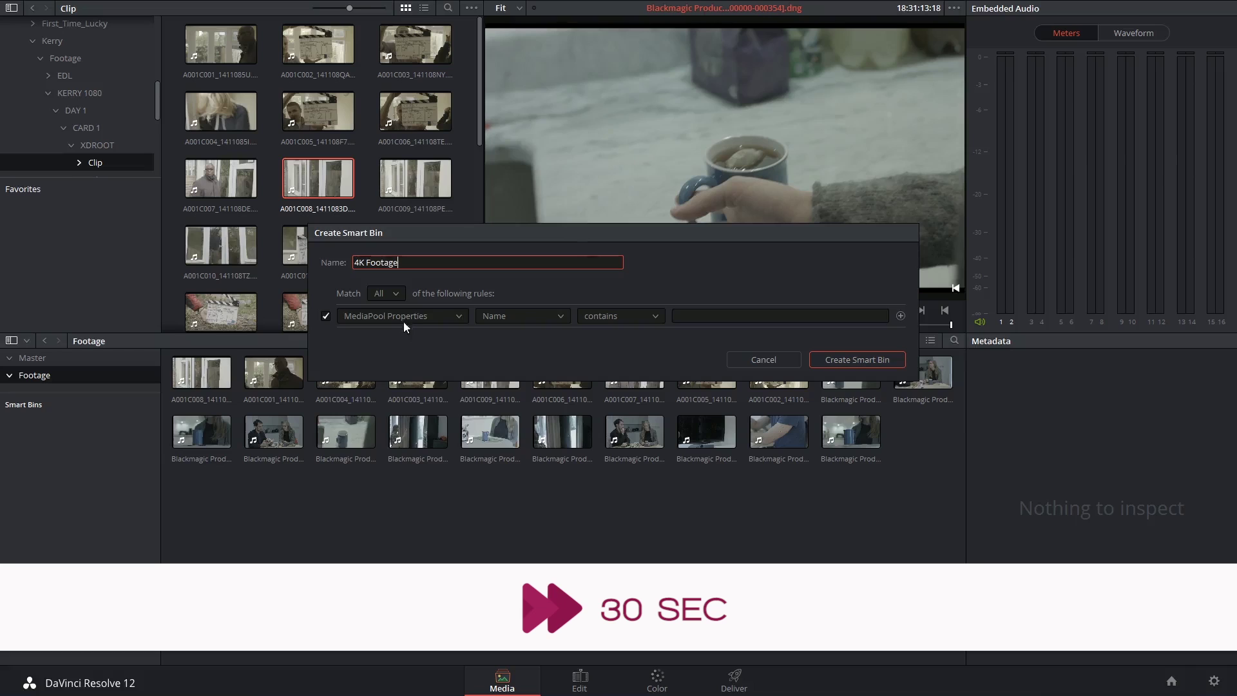
{"action": "left_click", "coordinate": [403, 315]}
{"action": "left_click", "coordinate": [467, 376]}
{"action": "left_click", "coordinate": [522, 316]}
{"action": "left_click", "coordinate": [572, 371]}
{"action": "left_click", "coordinate": [722, 316]}
{"action": "type", "text": "4000"}
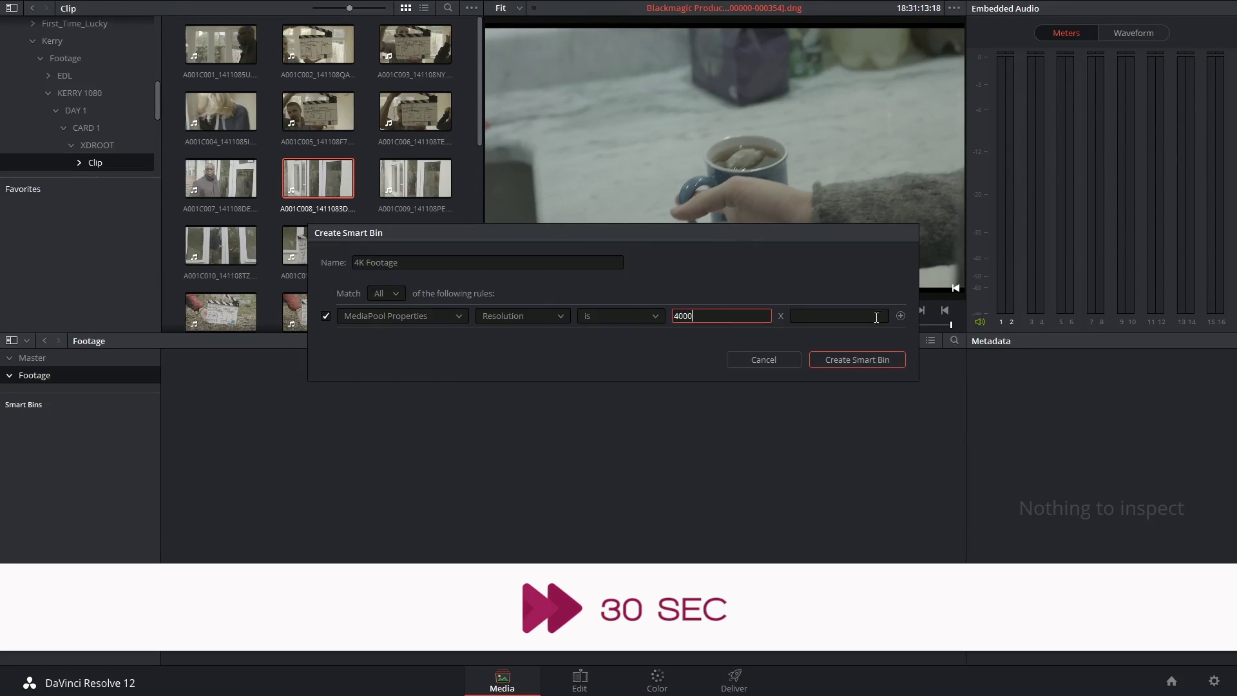
Create the 4K Footage smart bin and select all twelve of its clips
{"action": "left_click", "coordinate": [857, 359]}
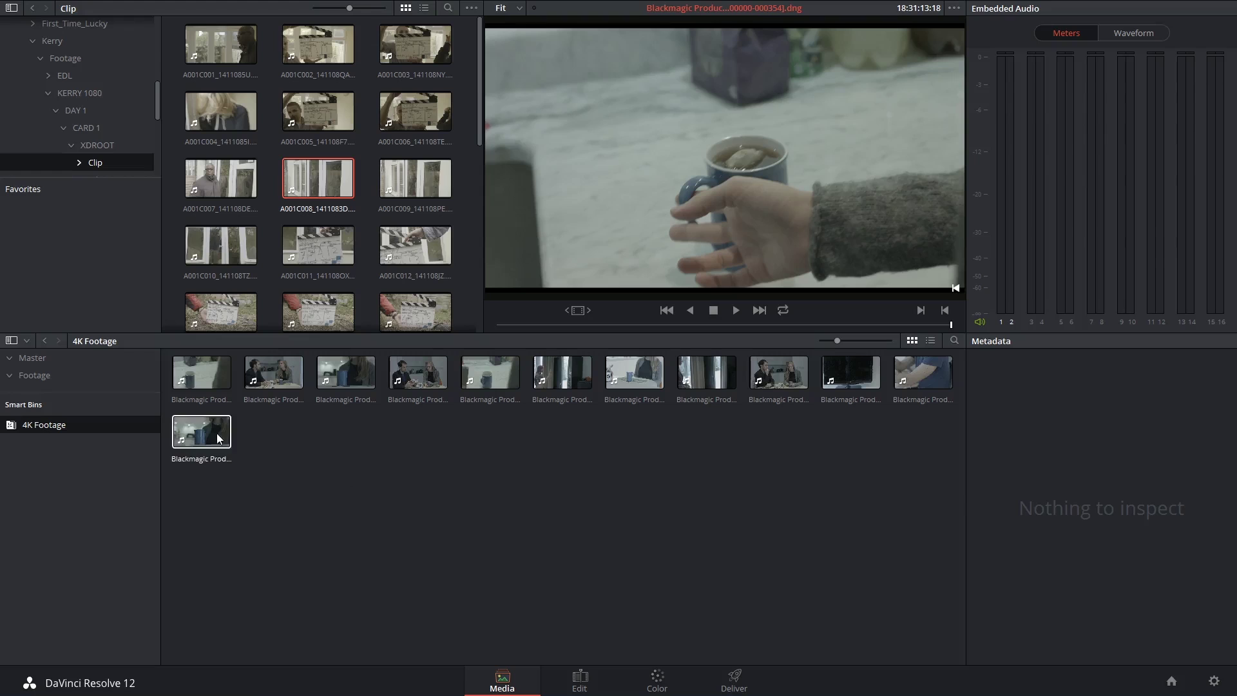
{"action": "left_click_drag", "start_coordinate": [196, 506], "coordinate": [934, 372]}
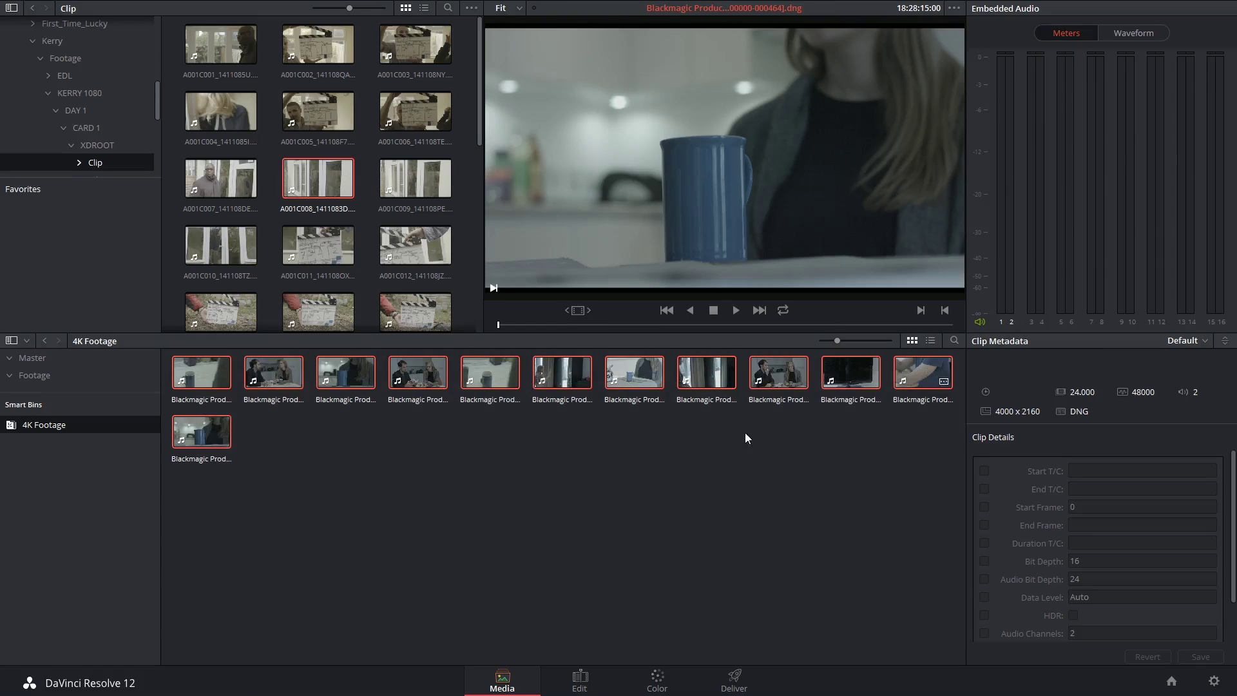
{"action": "right_click", "coordinate": [489, 366]}
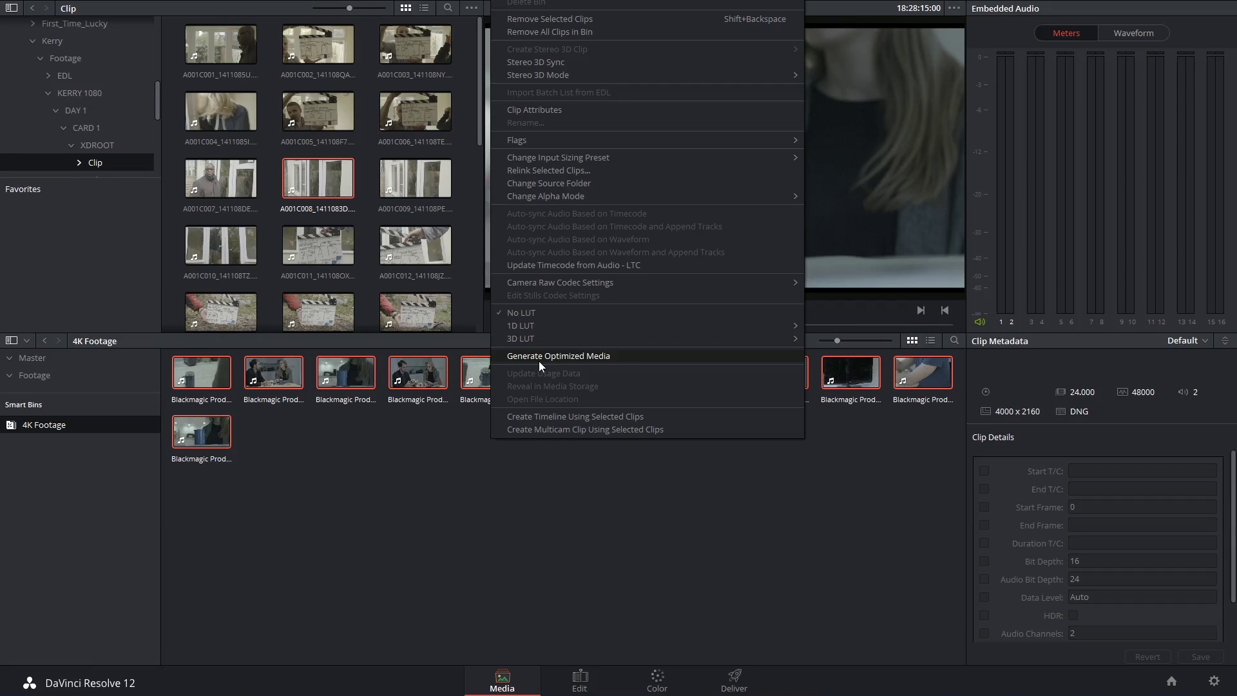
Check the scratch disks in DaVinci Resolve Preferences, then close Preferences without changes
{"action": "key", "text": "Escape"}
{"action": "left_click", "coordinate": [34, 5]}
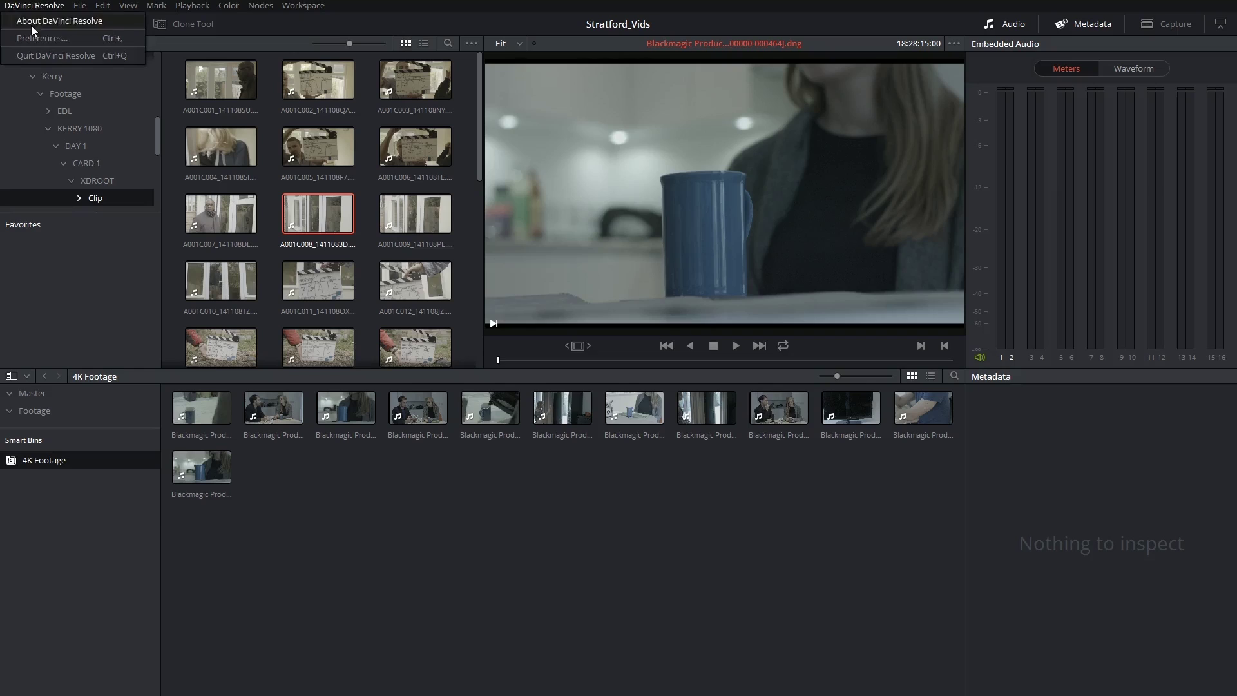
{"action": "left_click", "coordinate": [40, 38]}
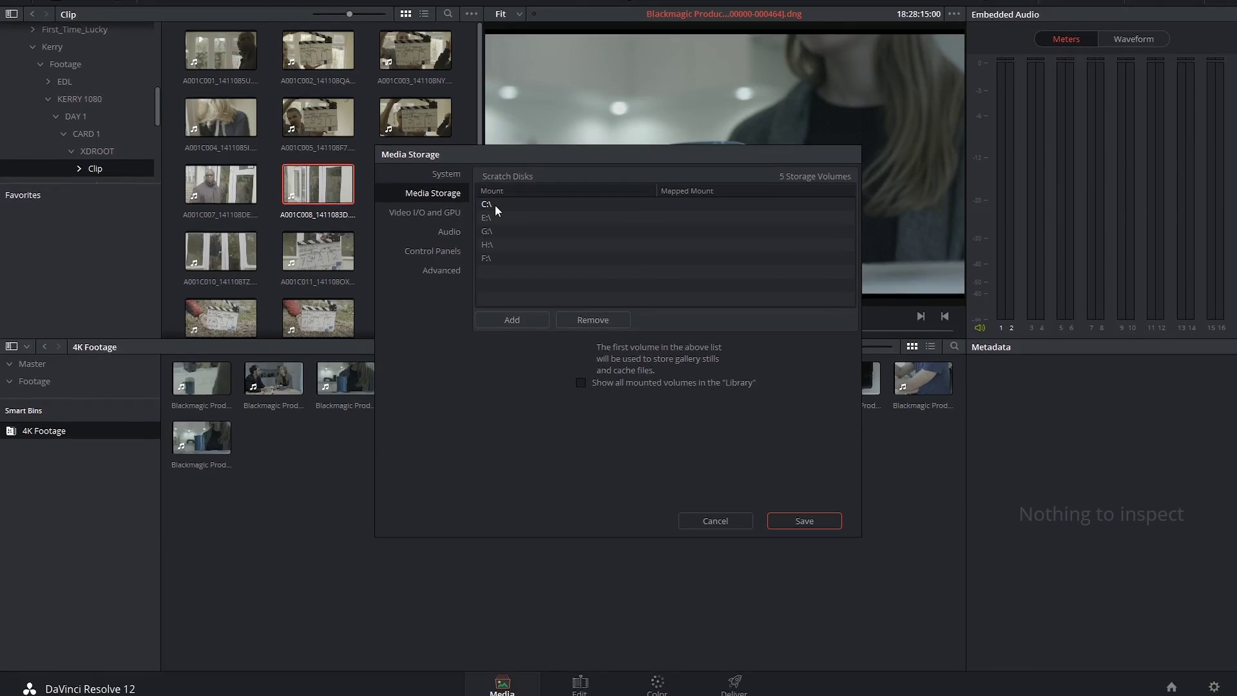
{"action": "key", "text": "Escape"}
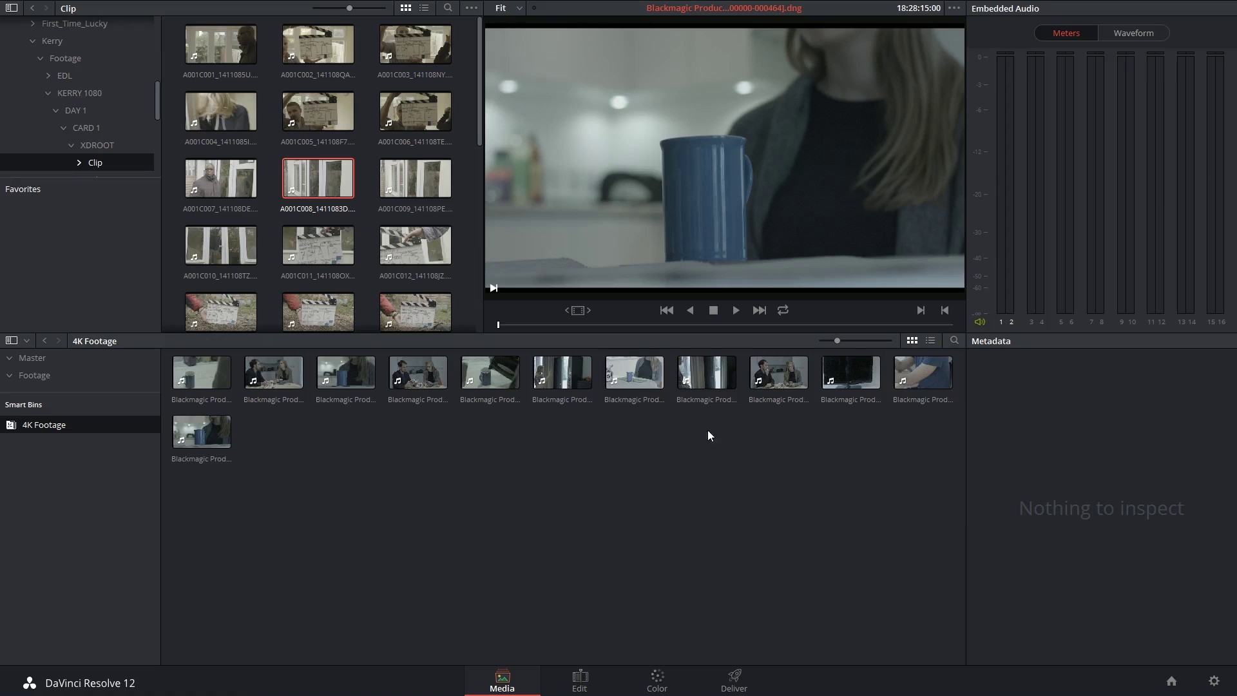
Generate optimized media for four selected 4K clips
{"action": "left_click_drag", "start_coordinate": [705, 437], "coordinate": [869, 375]}
{"action": "right_click", "coordinate": [867, 372]}
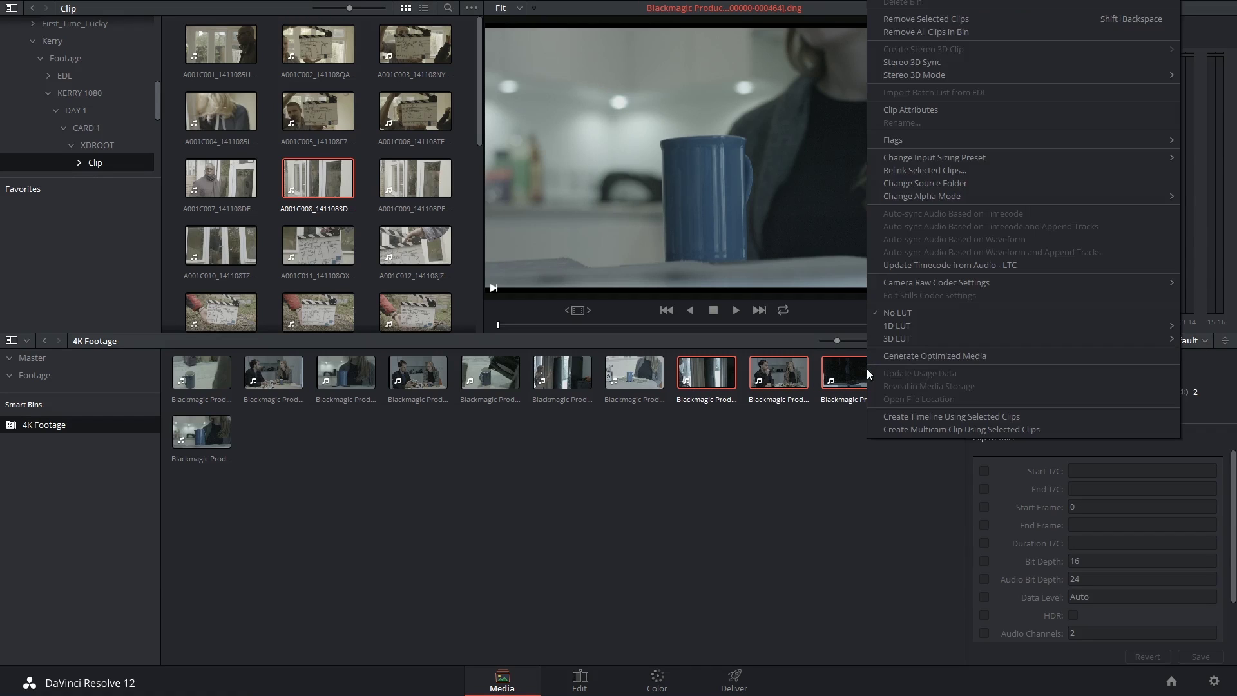
{"action": "left_click", "coordinate": [905, 355]}
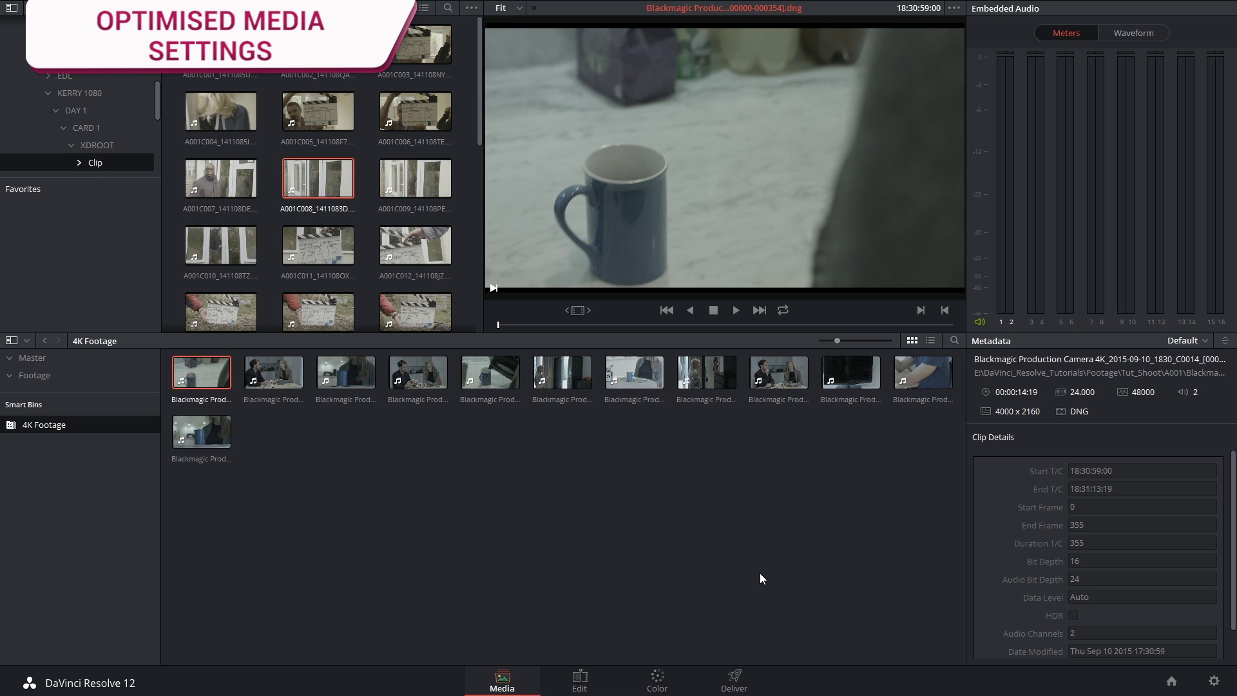
Review the optimized media resolution and format under General Options in Project Settings
{"action": "left_click", "coordinate": [1213, 682]}
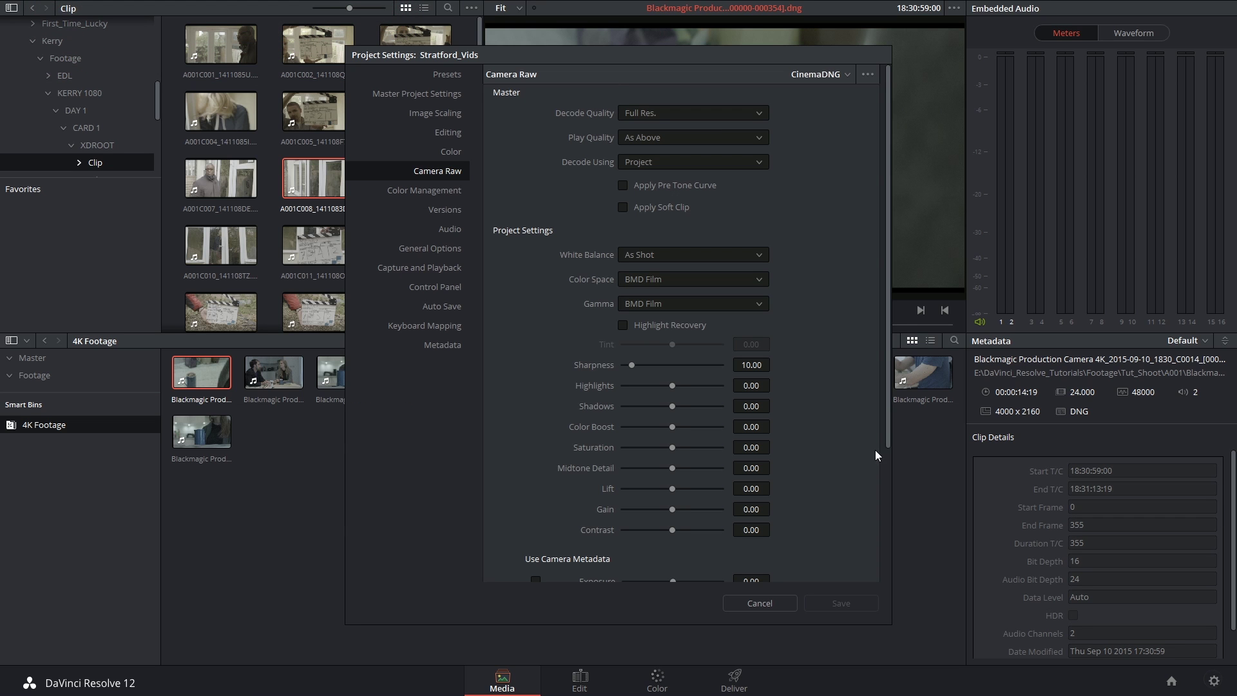
{"action": "left_click", "coordinate": [426, 250]}
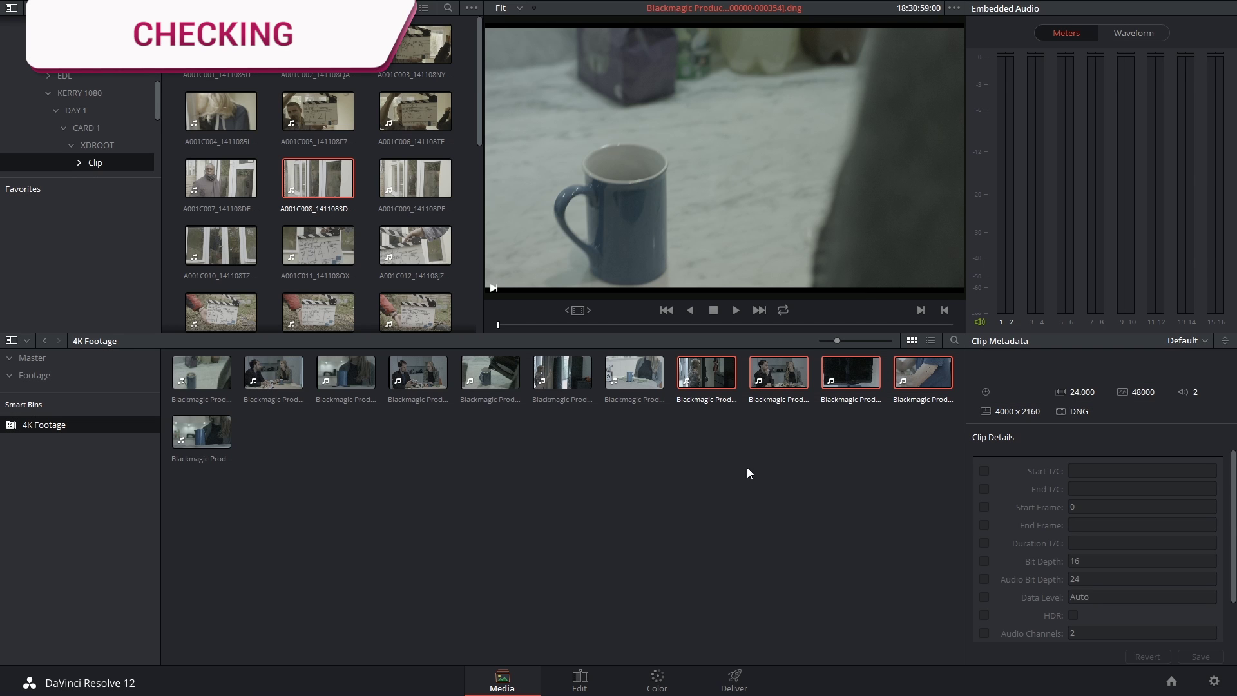
Show the 4K Footage bin in list view with an Optimized Media column added
{"action": "left_click", "coordinate": [575, 469]}
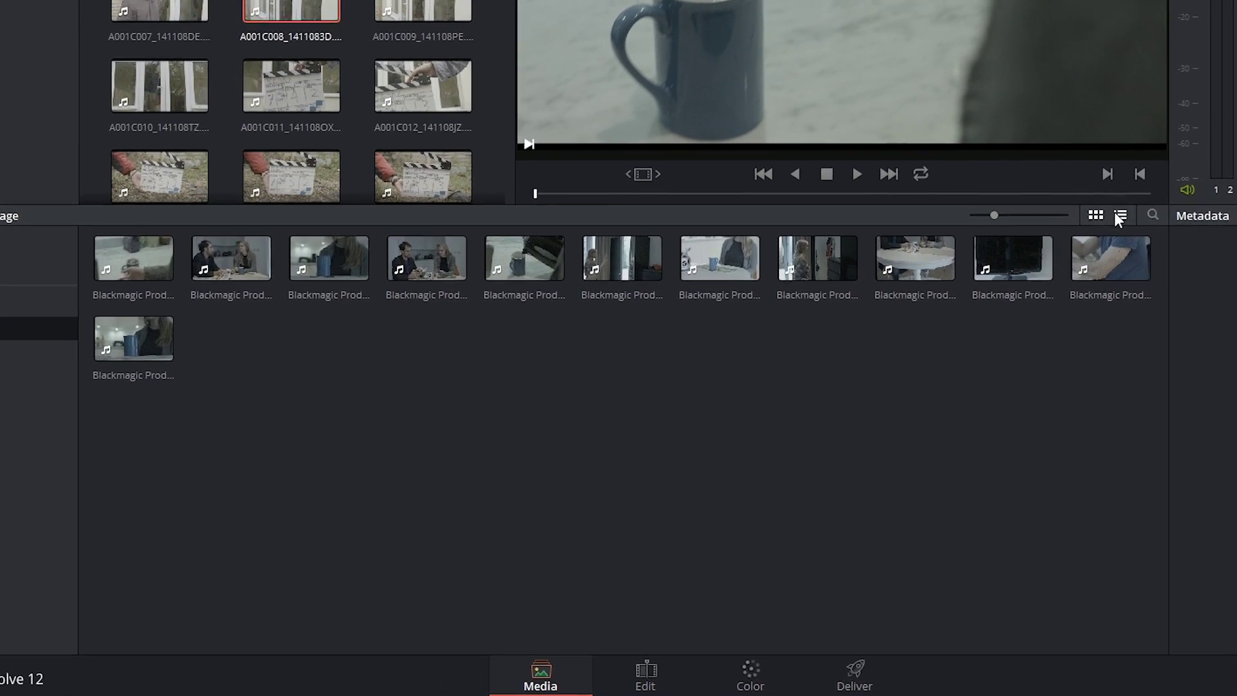
{"action": "left_click", "coordinate": [1079, 242]}
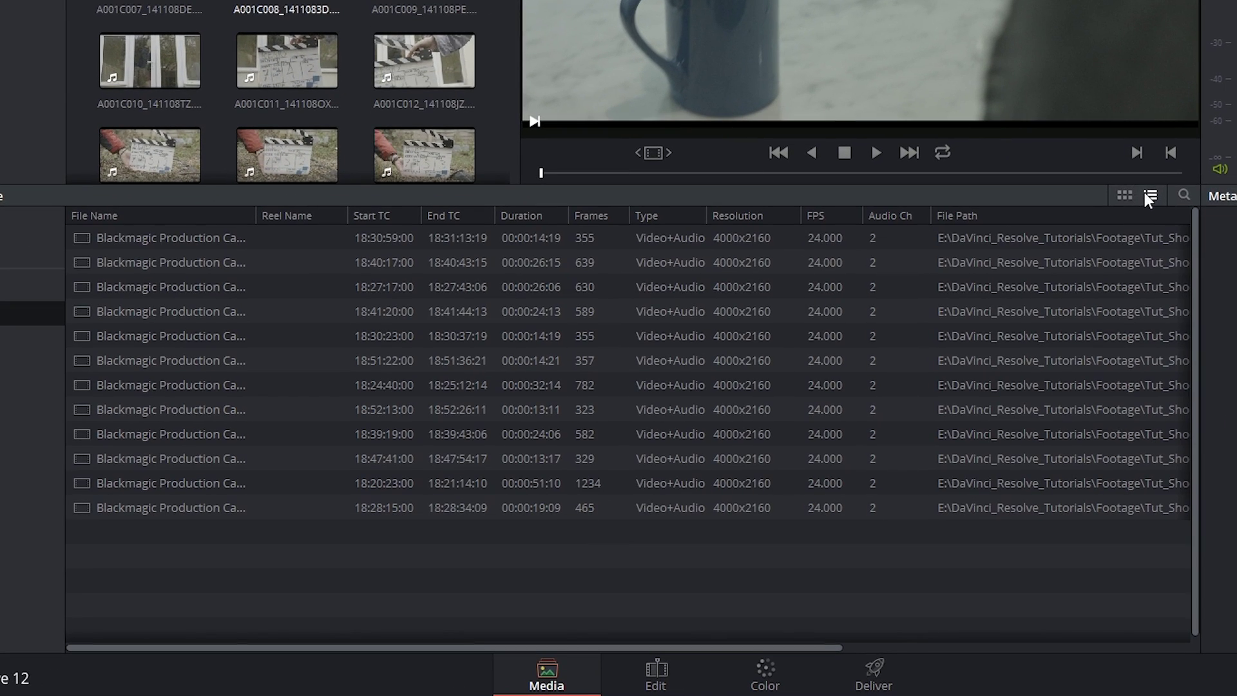
{"action": "right_click", "coordinate": [312, 214]}
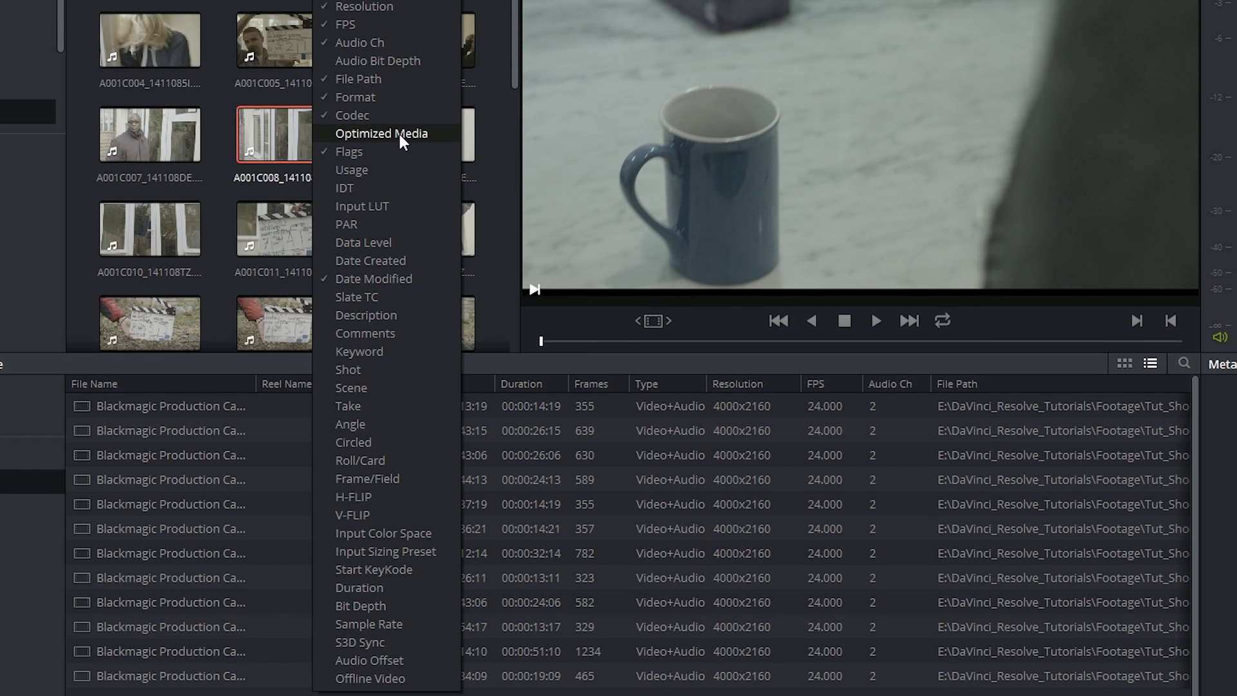
{"action": "left_click", "coordinate": [404, 132]}
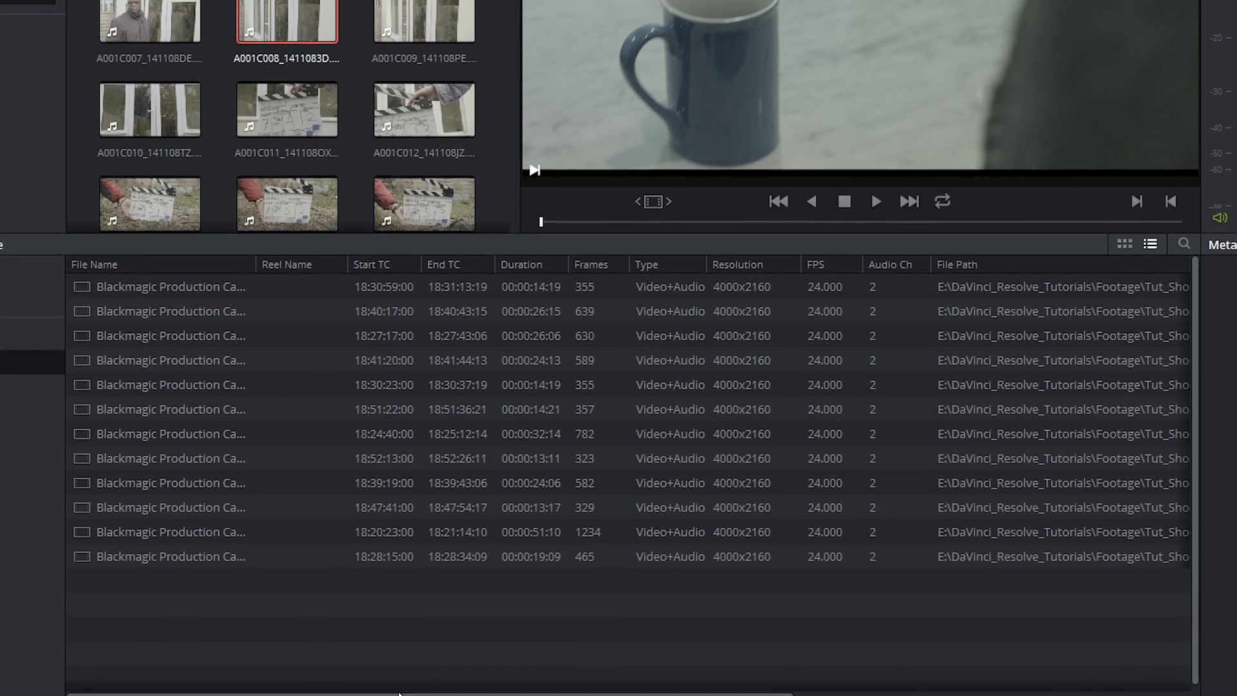
{"action": "left_click_drag", "start_coordinate": [399, 693], "coordinate": [907, 689]}
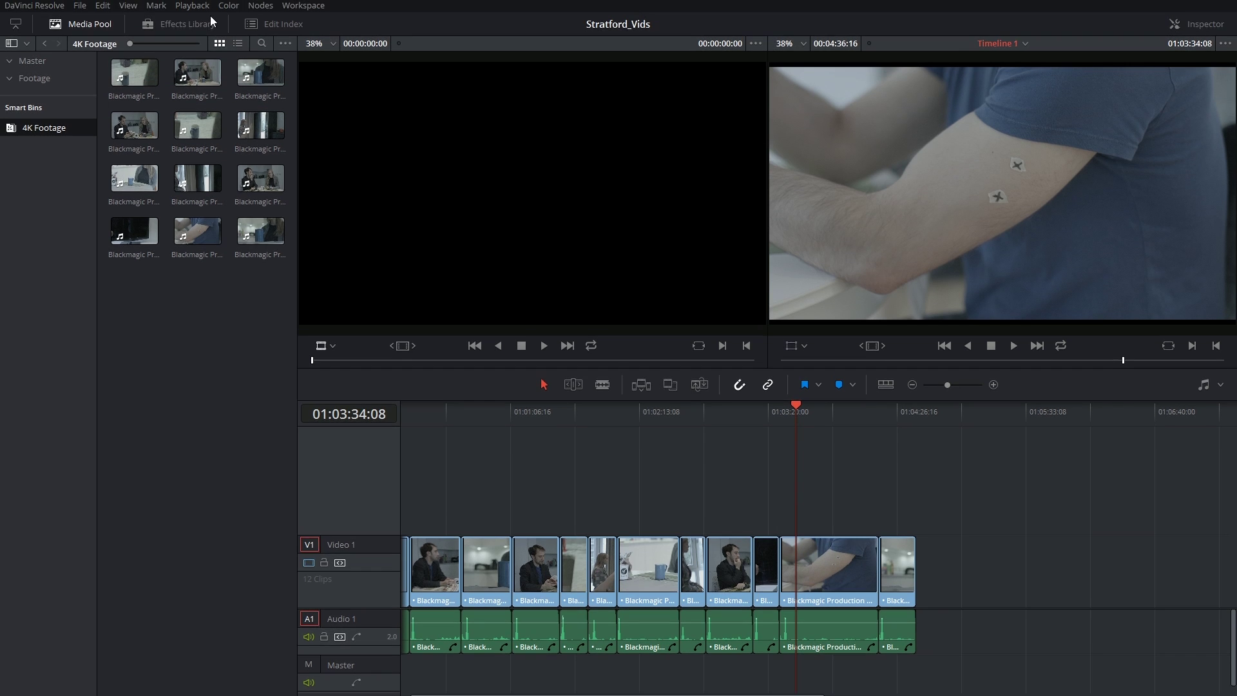
Confirm Use Optimized Media If Available is ticked, then delete the optimized media from Playback
{"action": "left_click", "coordinate": [193, 6]}
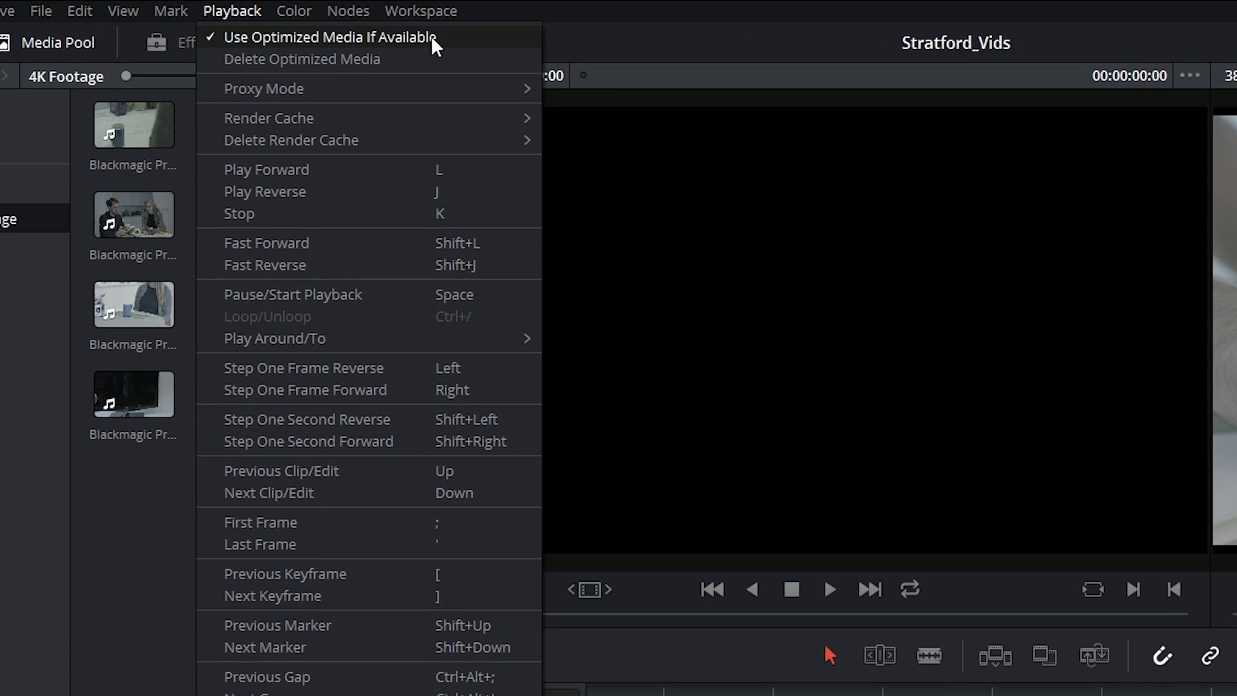
{"action": "left_click", "coordinate": [231, 10]}
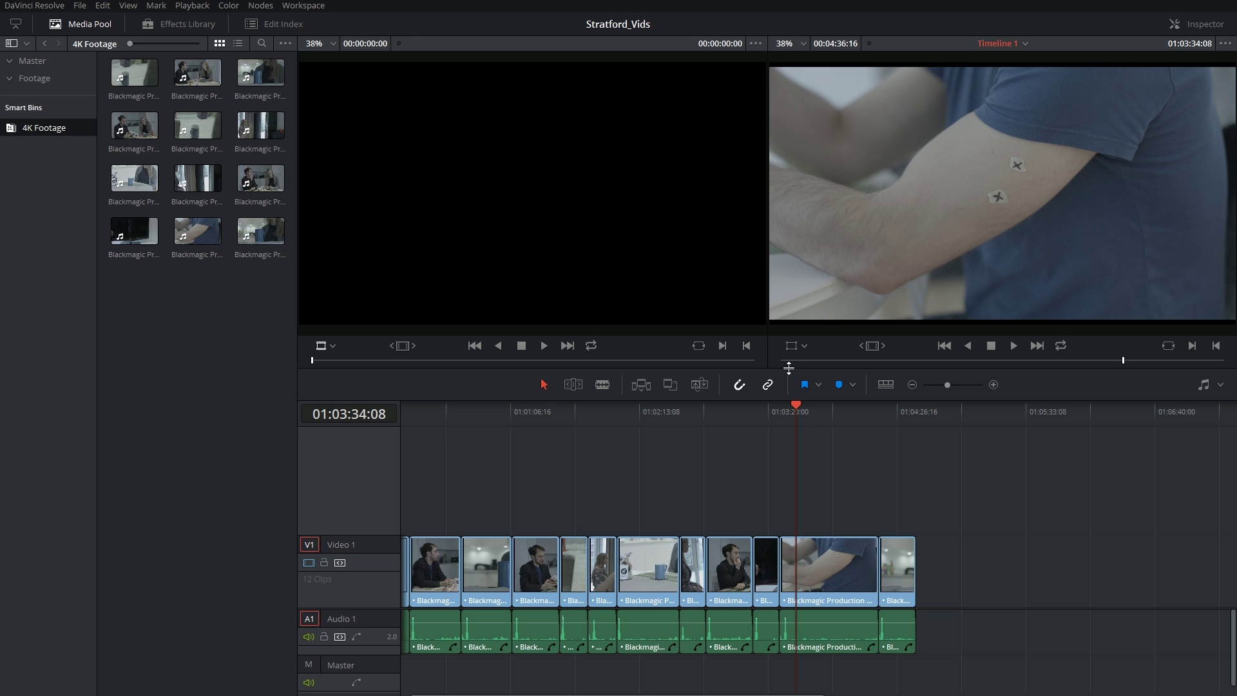
{"action": "left_click", "coordinate": [192, 5]}
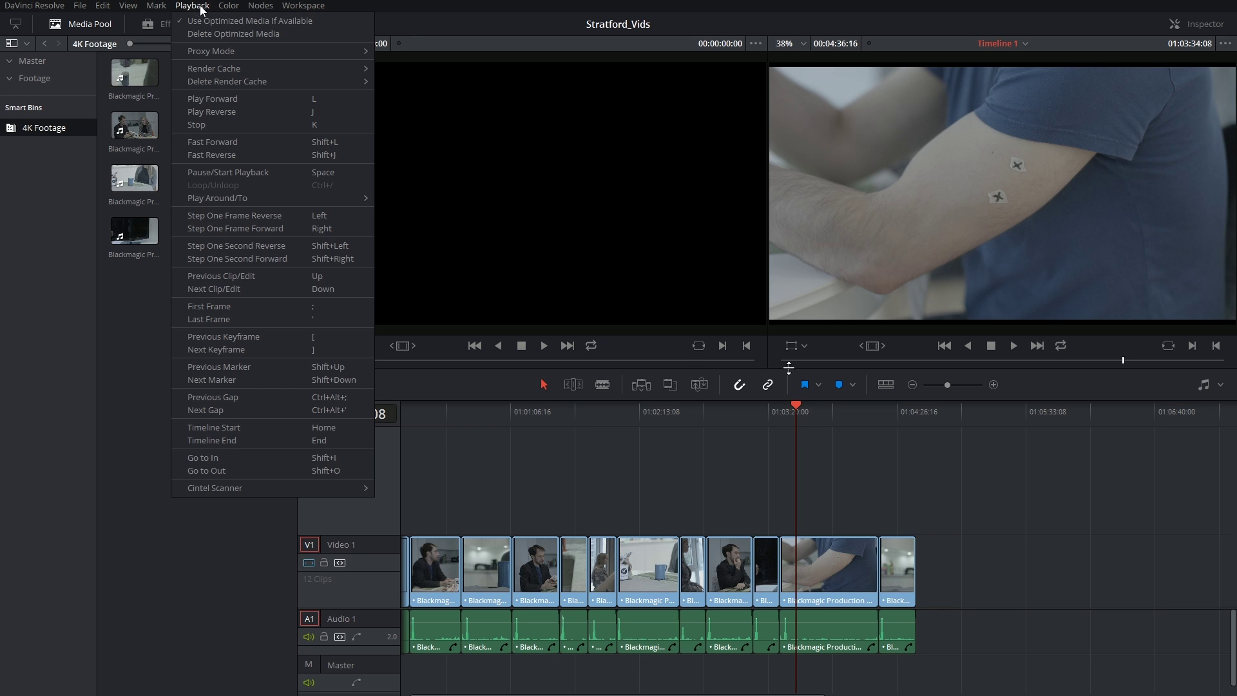
{"action": "left_click", "coordinate": [229, 36]}
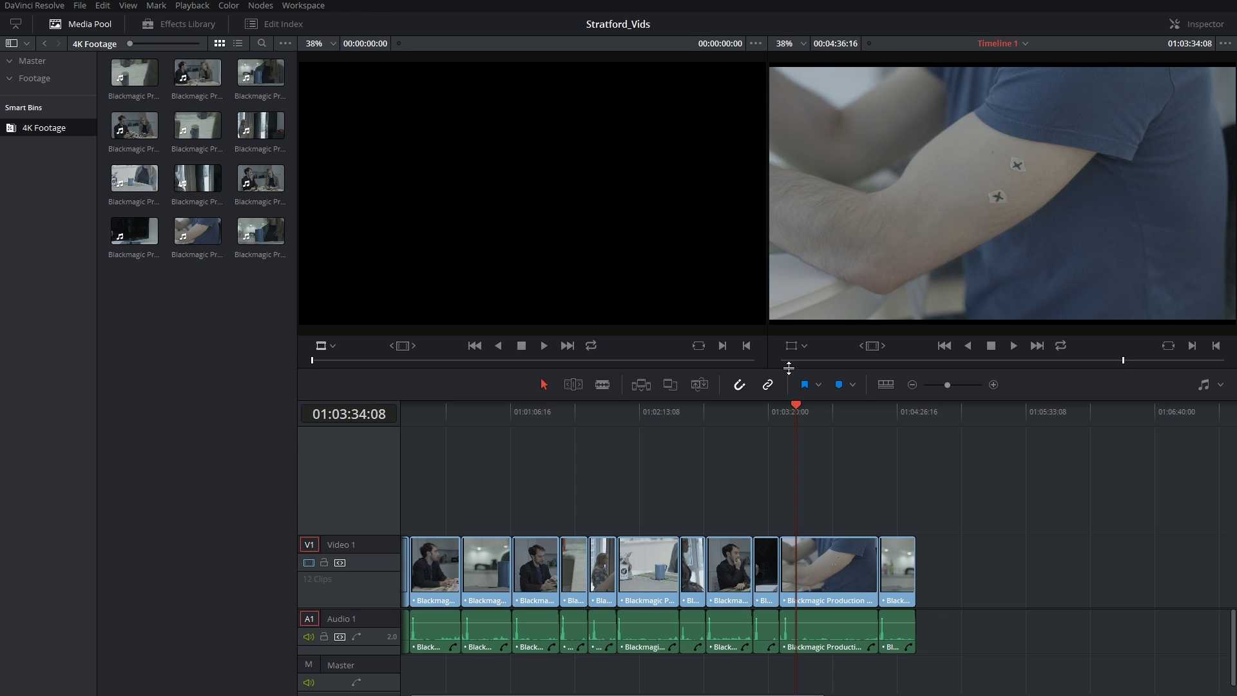